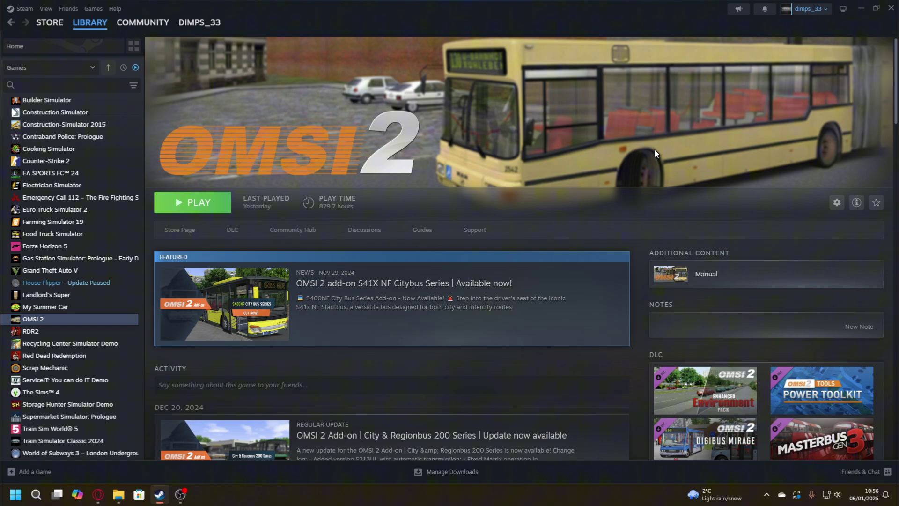
- Open OMSI 2's local installation folder from the game's library entry and look over its files
{"action": "left_click", "coordinate": [837, 204]}
{"action": "left_click", "coordinate": [856, 268]}
{"action": "left_click", "coordinate": [300, 180]}
{"action": "left_click", "coordinate": [620, 147]}
{"action": "scroll", "coordinate": [621, 150], "scroll_direction": "down", "scroll_amount": 13}
{"action": "scroll", "coordinate": [620, 150], "scroll_direction": "down", "scroll_amount": 6}
- Browse from This PC to the default Steam games folder, C:\Program Files (x86)\Steam\steamapps\common, to look for OMSI 2
{"action": "left_click", "coordinate": [239, 373]}
{"action": "left_click_drag", "start_coordinate": [359, 338], "coordinate": [377, 325]}
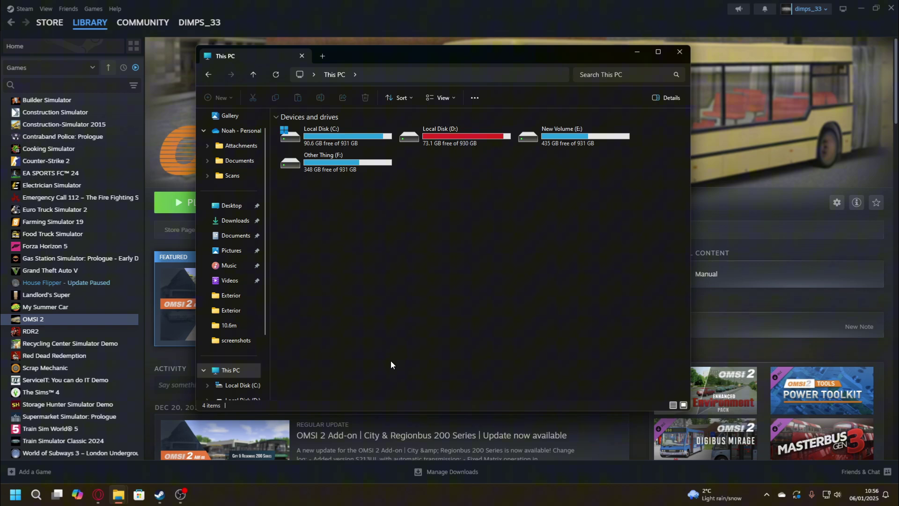
{"action": "double_click", "coordinate": [357, 134]}
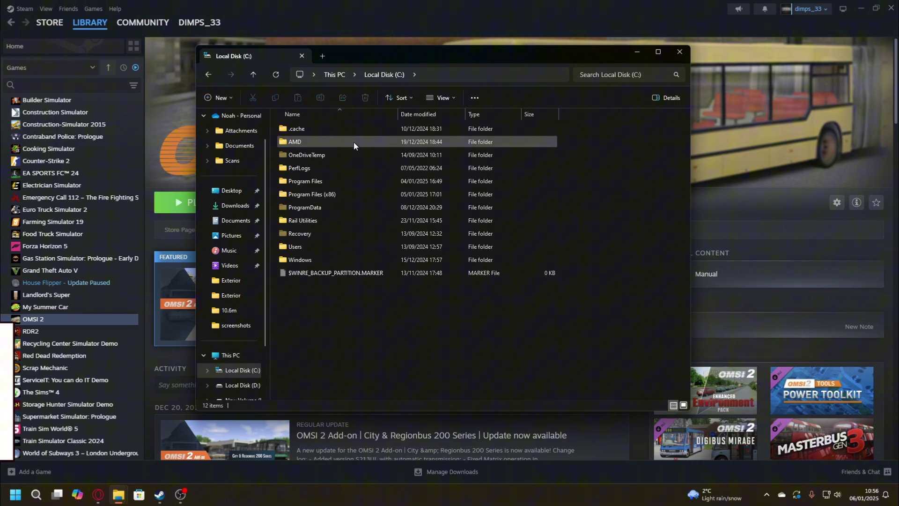
{"action": "double_click", "coordinate": [342, 196]}
{"action": "scroll", "coordinate": [342, 198], "scroll_direction": "down", "scroll_amount": 3}
{"action": "double_click", "coordinate": [319, 340]}
{"action": "double_click", "coordinate": [307, 263]}
{"action": "double_click", "coordinate": [305, 325]}
{"action": "scroll", "coordinate": [232, 211], "scroll_direction": "down", "scroll_amount": 2}
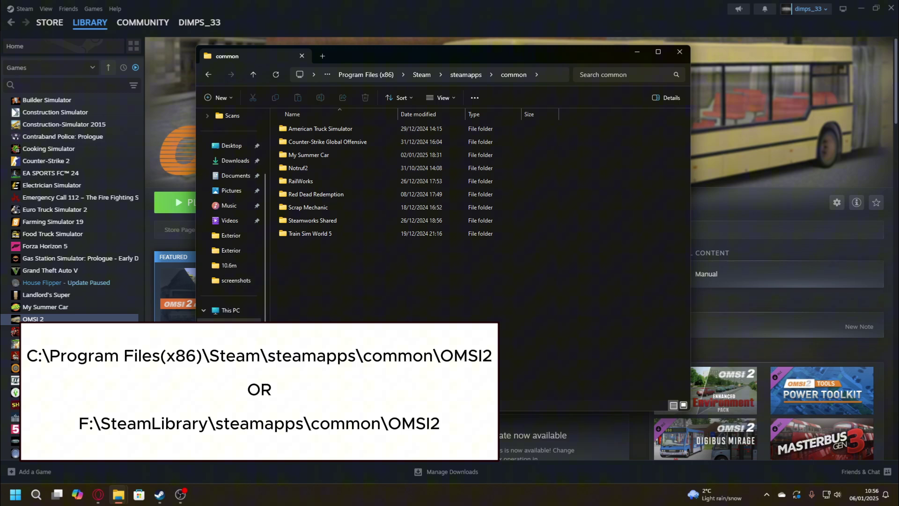
- Open the OMSI 2 folder on drive F: at SteamLibrary\steamapps\common\OMSI 2
{"action": "left_click", "coordinate": [232, 325]}
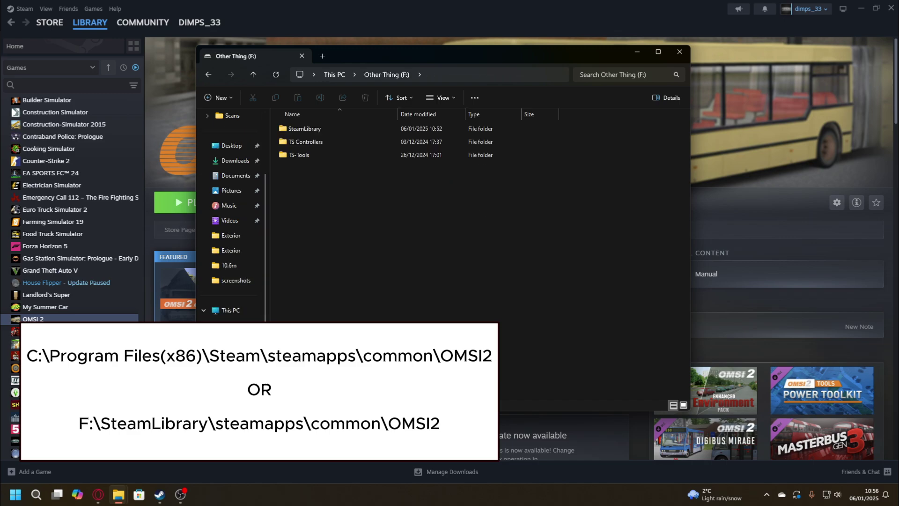
{"action": "double_click", "coordinate": [310, 130]}
{"action": "double_click", "coordinate": [310, 130]}
{"action": "double_click", "coordinate": [310, 131]}
{"action": "double_click", "coordinate": [300, 219]}
{"action": "scroll", "coordinate": [300, 218], "scroll_direction": "down", "scroll_amount": 3}
{"action": "scroll", "coordinate": [300, 218], "scroll_direction": "down", "scroll_amount": 12}
{"action": "scroll", "coordinate": [586, 311], "scroll_direction": "up", "scroll_amount": 15}
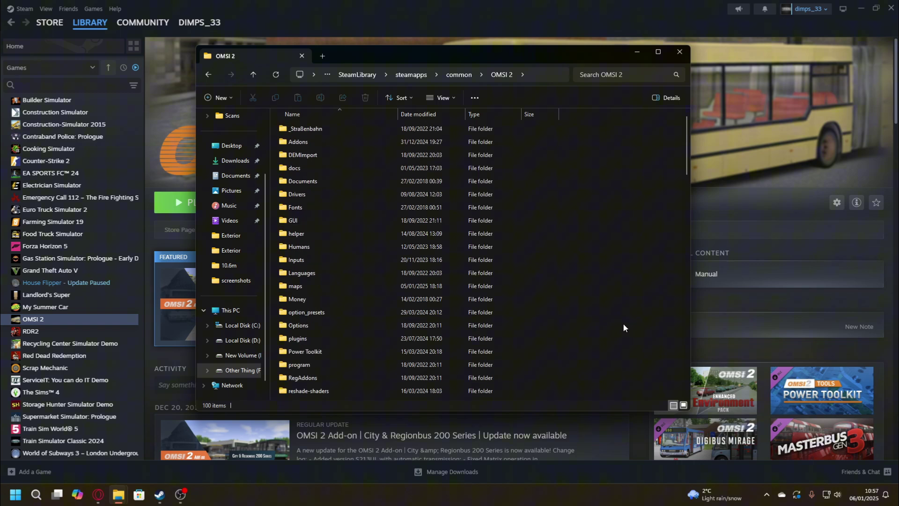
- Examine the folders and files in the OMSI 2 root directory and minimize the window
{"action": "scroll", "coordinate": [624, 327], "scroll_direction": "down", "scroll_amount": 6}
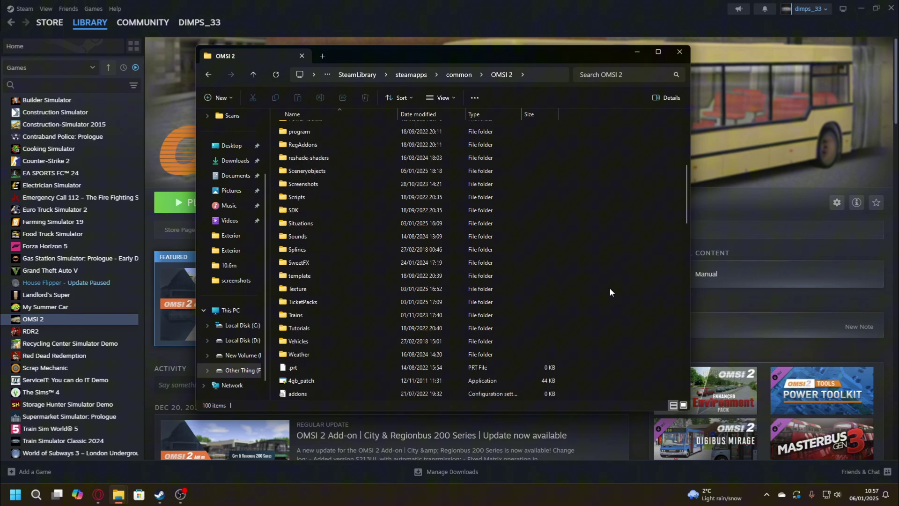
{"action": "scroll", "coordinate": [371, 342], "scroll_direction": "up", "scroll_amount": 3}
{"action": "scroll", "coordinate": [373, 209], "scroll_direction": "up", "scroll_amount": 1}
{"action": "scroll", "coordinate": [374, 209], "scroll_direction": "down", "scroll_amount": 4}
{"action": "scroll", "coordinate": [441, 172], "scroll_direction": "up", "scroll_amount": 2}
{"action": "scroll", "coordinate": [441, 171], "scroll_direction": "up", "scroll_amount": 5}
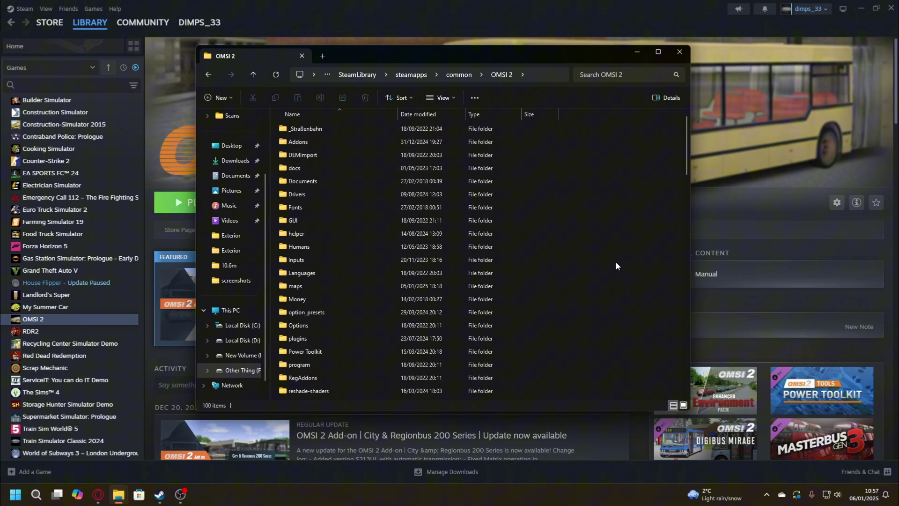
{"action": "scroll", "coordinate": [589, 311], "scroll_direction": "down", "scroll_amount": 13}
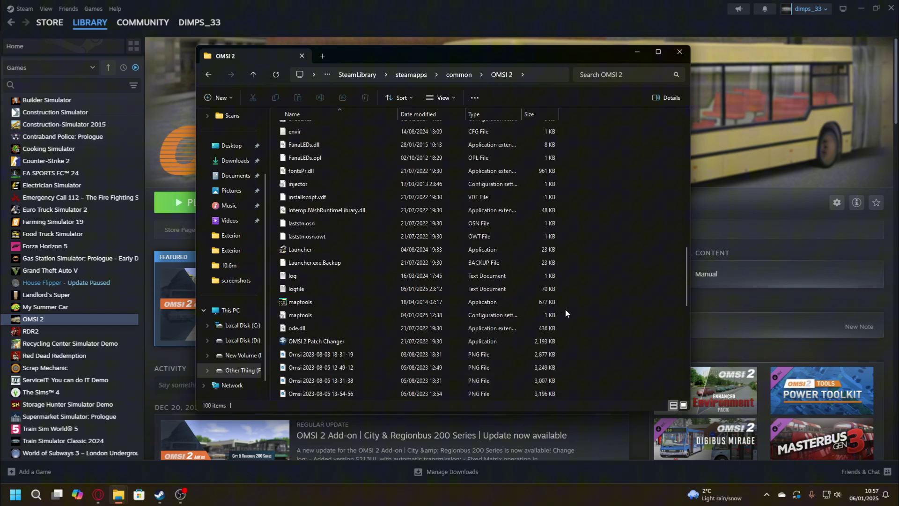
{"action": "scroll", "coordinate": [565, 308], "scroll_direction": "down", "scroll_amount": 5}
{"action": "scroll", "coordinate": [574, 305], "scroll_direction": "up", "scroll_amount": 2}
{"action": "scroll", "coordinate": [578, 300], "scroll_direction": "up", "scroll_amount": 6}
{"action": "scroll", "coordinate": [577, 298], "scroll_direction": "up", "scroll_amount": 10}
{"action": "left_click", "coordinate": [635, 51]}
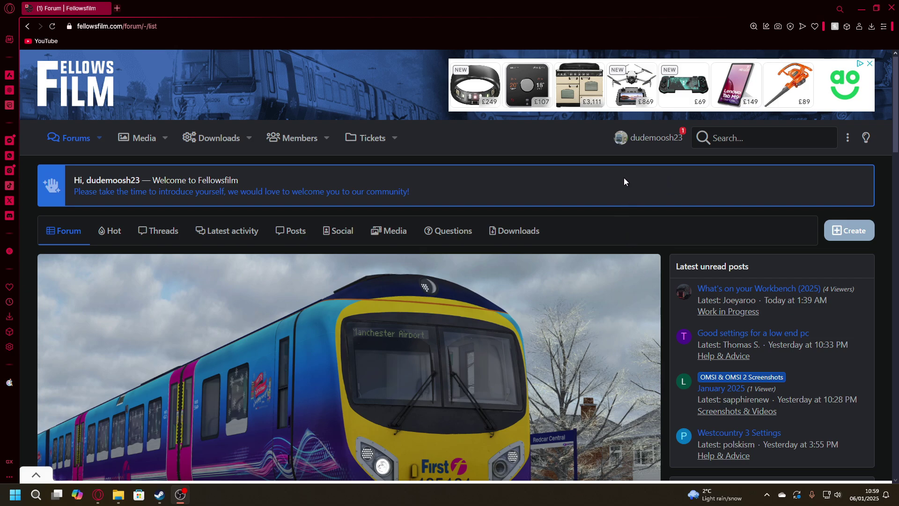
- Look over the Fellowsfilm forum's main page and its game sections in the browser
{"action": "scroll", "coordinate": [619, 178], "scroll_direction": "down", "scroll_amount": 10}
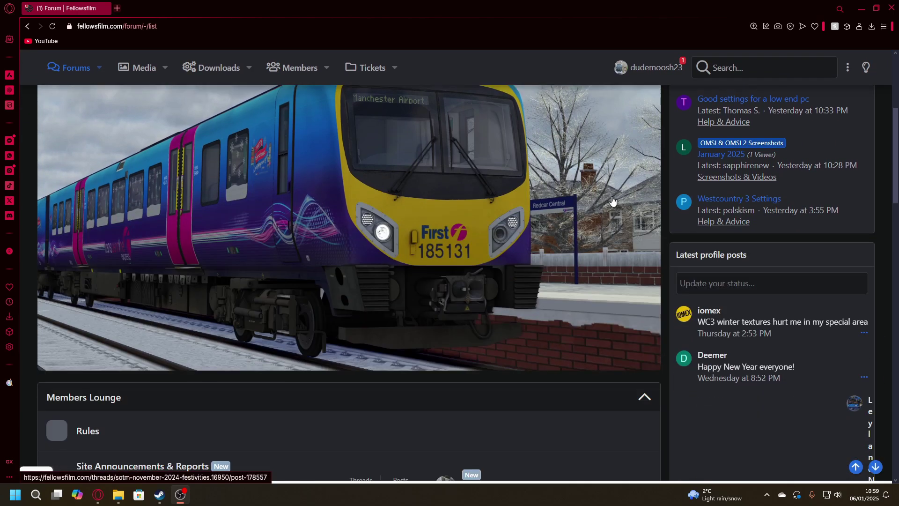
{"action": "scroll", "coordinate": [608, 206], "scroll_direction": "up", "scroll_amount": 10}
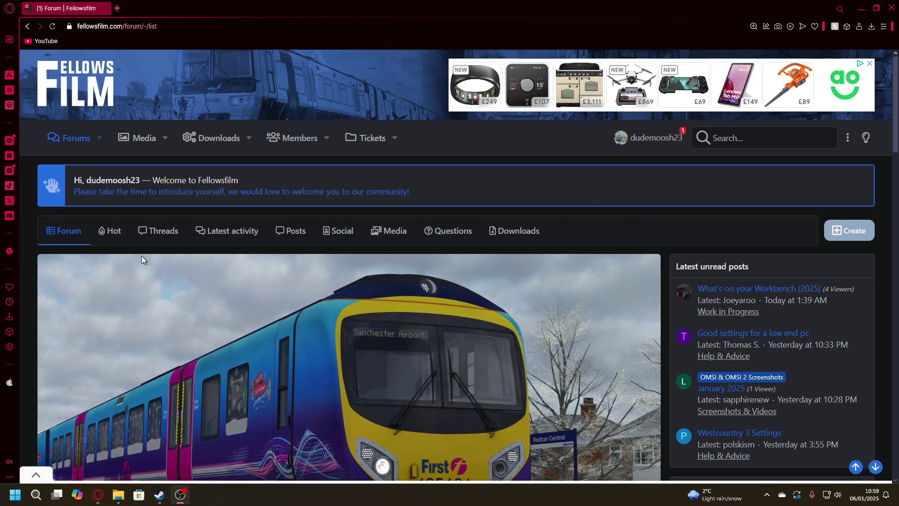
{"action": "scroll", "coordinate": [235, 275], "scroll_direction": "down", "scroll_amount": 1}
{"action": "scroll", "coordinate": [302, 307], "scroll_direction": "down", "scroll_amount": 10}
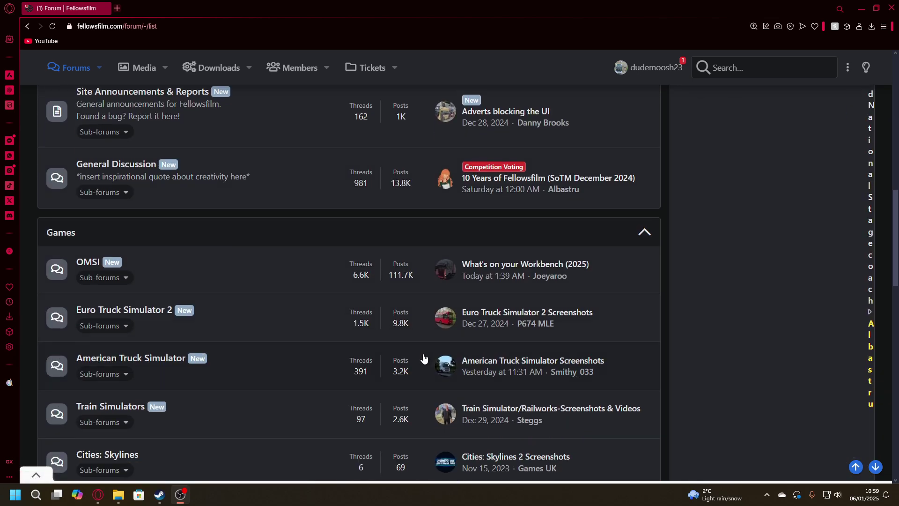
{"action": "scroll", "coordinate": [416, 354], "scroll_direction": "up", "scroll_amount": 6}
{"action": "scroll", "coordinate": [417, 354], "scroll_direction": "up", "scroll_amount": 5}
- Open the Fellowsfilm Downloads section and look through its most recent uploads
{"action": "left_click", "coordinate": [203, 140]}
{"action": "scroll", "coordinate": [203, 145], "scroll_direction": "down", "scroll_amount": 7}
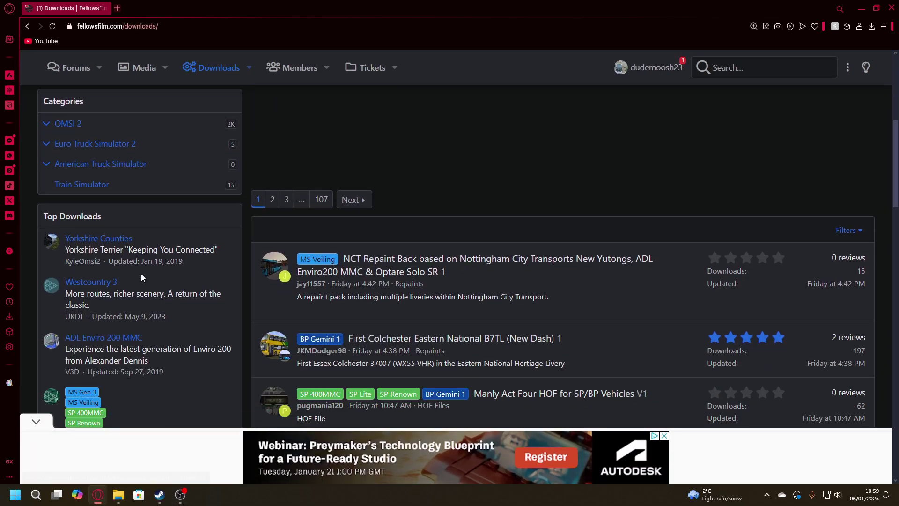
{"action": "left_click", "coordinate": [47, 421]}
{"action": "scroll", "coordinate": [246, 278], "scroll_direction": "down", "scroll_amount": 5}
{"action": "scroll", "coordinate": [252, 298], "scroll_direction": "down", "scroll_amount": 14}
{"action": "scroll", "coordinate": [254, 301], "scroll_direction": "down", "scroll_amount": 5}
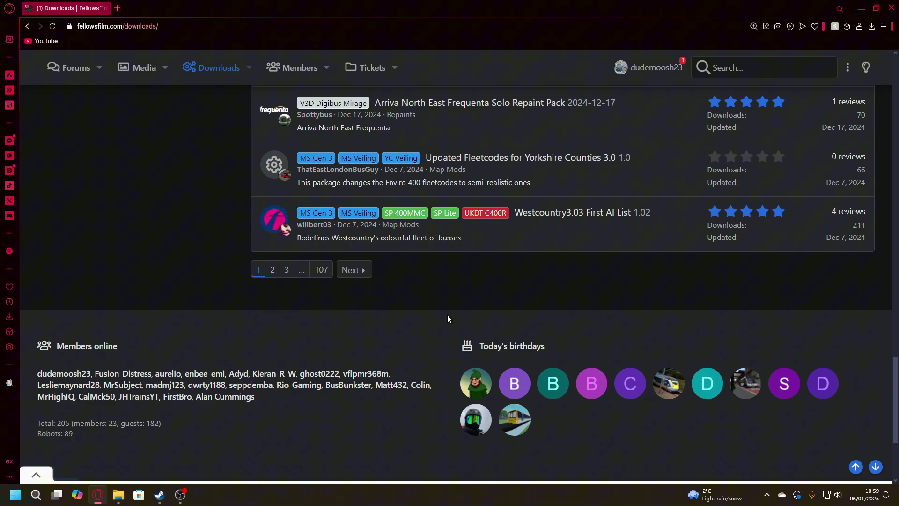
{"action": "scroll", "coordinate": [452, 319], "scroll_direction": "up", "scroll_amount": 15}
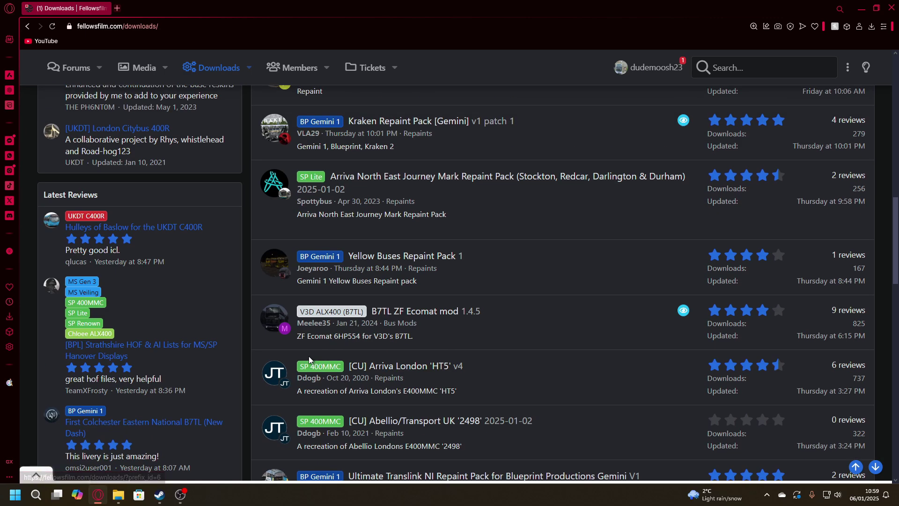
{"action": "scroll", "coordinate": [308, 356], "scroll_direction": "up", "scroll_amount": 10}
- Show the Maps category of the OMSI 2 downloads and go to its second page
{"action": "left_click", "coordinate": [45, 164]}
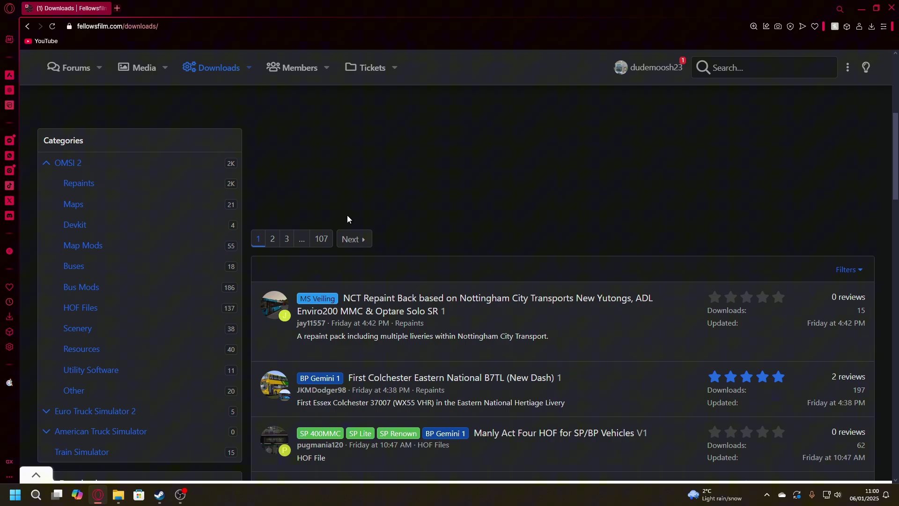
{"action": "left_click", "coordinate": [73, 205]}
{"action": "scroll", "coordinate": [412, 295], "scroll_direction": "down", "scroll_amount": 9}
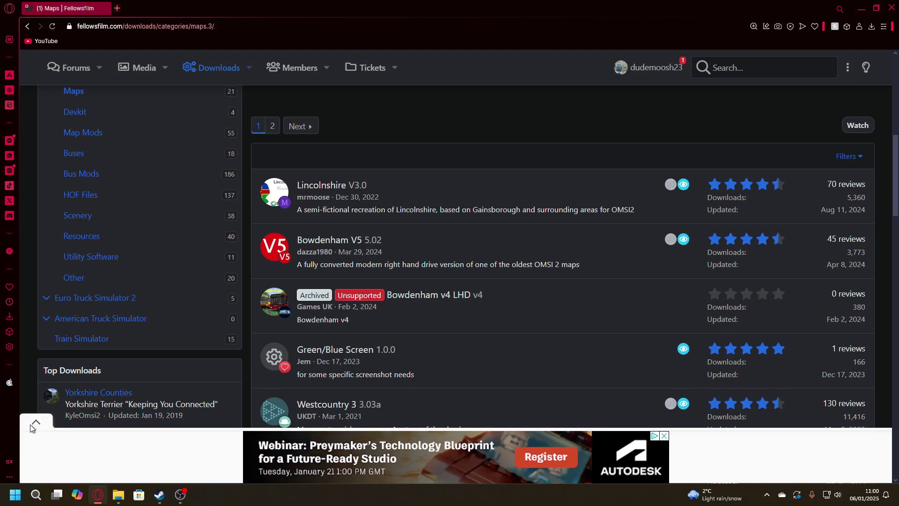
{"action": "scroll", "coordinate": [31, 428], "scroll_direction": "down", "scroll_amount": 8}
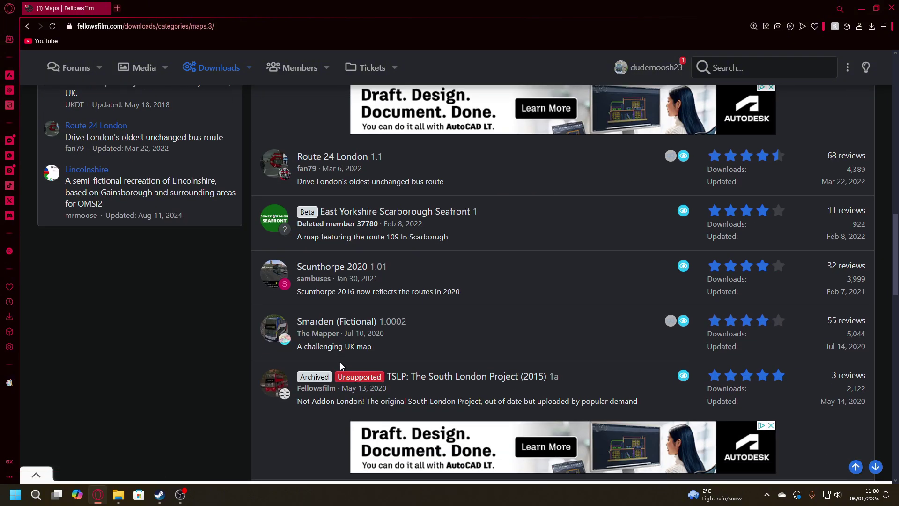
{"action": "scroll", "coordinate": [340, 362], "scroll_direction": "down", "scroll_amount": 7}
{"action": "scroll", "coordinate": [342, 363], "scroll_direction": "down", "scroll_amount": 7}
{"action": "left_click", "coordinate": [276, 404]}
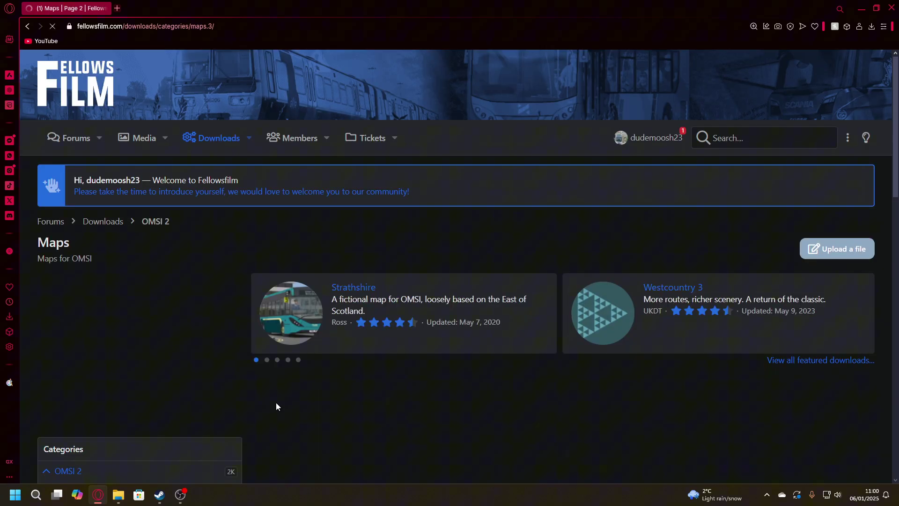
- Find the [UKDT] Cotterell map in the maps list and open its download page
{"action": "scroll", "coordinate": [280, 403], "scroll_direction": "down", "scroll_amount": 5}
{"action": "left_click", "coordinate": [295, 336]}
{"action": "scroll", "coordinate": [334, 395], "scroll_direction": "down", "scroll_amount": 6}
{"action": "scroll", "coordinate": [430, 359], "scroll_direction": "down", "scroll_amount": 15}
{"action": "scroll", "coordinate": [348, 305], "scroll_direction": "down", "scroll_amount": 4}
{"action": "left_click", "coordinate": [320, 246]}
{"action": "scroll", "coordinate": [361, 300], "scroll_direction": "down", "scroll_amount": 3}
{"action": "left_click", "coordinate": [36, 402]}
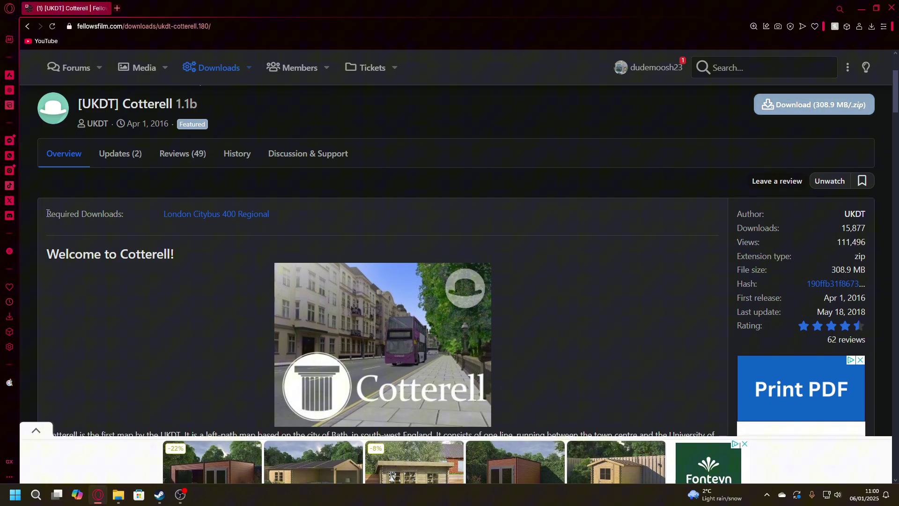
- Open the map's required download, London Citybus 400 Regional, in a separate background tab
{"action": "left_click_drag", "start_coordinate": [60, 216], "coordinate": [126, 214]}
{"action": "left_click", "coordinate": [125, 213]}
{"action": "middle_click", "coordinate": [202, 216]}
- Examine the Cotterell map's full description and requirements on its download page
{"action": "scroll", "coordinate": [214, 245], "scroll_direction": "down", "scroll_amount": 2}
{"action": "scroll", "coordinate": [215, 249], "scroll_direction": "down", "scroll_amount": 2}
{"action": "scroll", "coordinate": [175, 145], "scroll_direction": "up", "scroll_amount": 1}
{"action": "scroll", "coordinate": [230, 225], "scroll_direction": "down", "scroll_amount": 10}
{"action": "scroll", "coordinate": [234, 244], "scroll_direction": "down", "scroll_amount": 5}
{"action": "scroll", "coordinate": [244, 264], "scroll_direction": "down", "scroll_amount": 15}
{"action": "scroll", "coordinate": [331, 374], "scroll_direction": "down", "scroll_amount": 10}
{"action": "scroll", "coordinate": [341, 366], "scroll_direction": "up", "scroll_amount": 8}
{"action": "scroll", "coordinate": [338, 417], "scroll_direction": "up", "scroll_amount": 10}
{"action": "scroll", "coordinate": [356, 423], "scroll_direction": "up", "scroll_amount": 15}
{"action": "scroll", "coordinate": [392, 407], "scroll_direction": "up", "scroll_amount": 2}
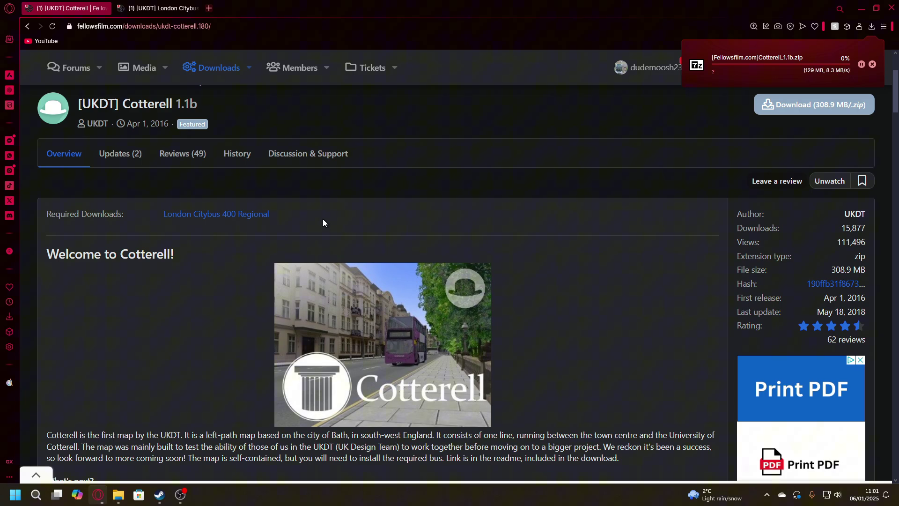
- Search the web for 7-zip in a new tab, view its website, and close the tab
{"action": "left_click", "coordinate": [209, 9]}
{"action": "type", "text": "7-zip"}
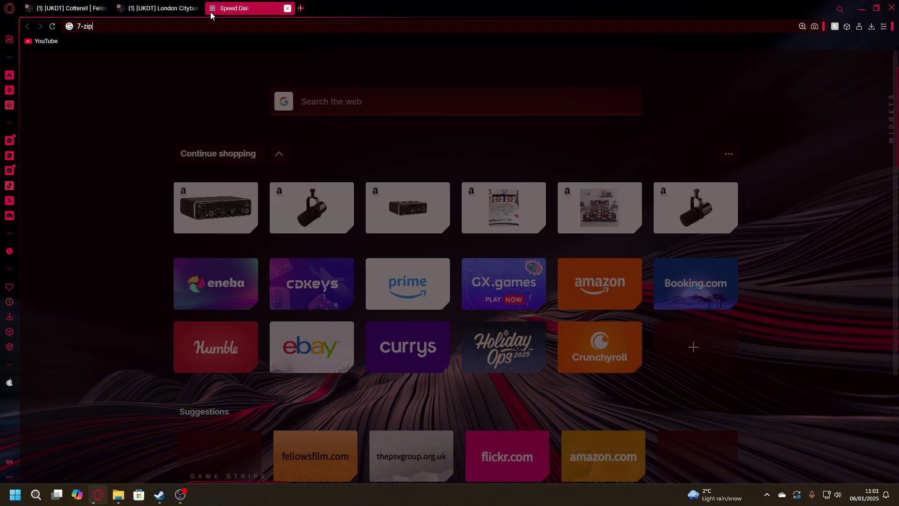
{"action": "key", "text": "Return"}
{"action": "left_click", "coordinate": [152, 181]}
{"action": "left_click", "coordinate": [288, 8]}
- Download the 308.9 MB Cotterell map archive and open it from the browser's download list
{"action": "left_click", "coordinate": [828, 102]}
{"action": "left_click", "coordinate": [871, 26]}
{"action": "left_click", "coordinate": [771, 83]}
- Read the installation instructions in the archive's Cotterell Readme and close the document
{"action": "double_click", "coordinate": [716, 126]}
{"action": "scroll", "coordinate": [303, 224], "scroll_direction": "down", "scroll_amount": 10}
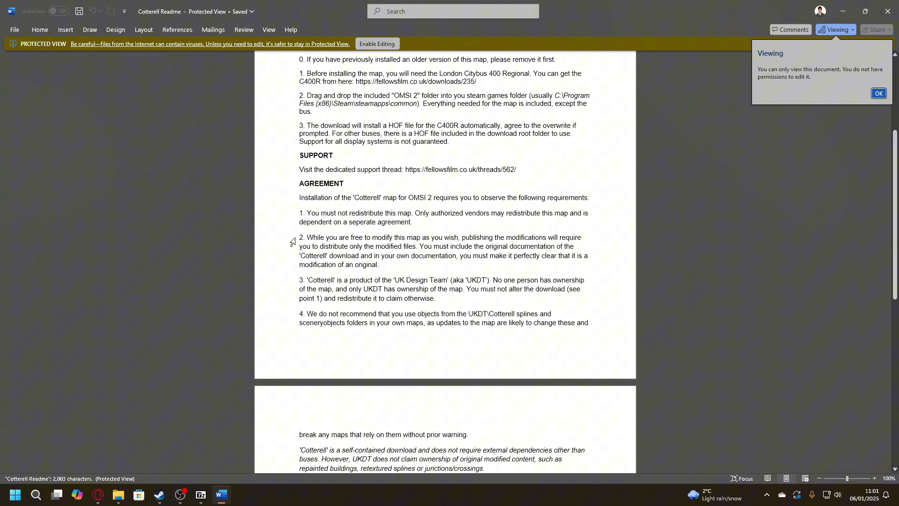
{"action": "scroll", "coordinate": [292, 276], "scroll_direction": "up", "scroll_amount": 6}
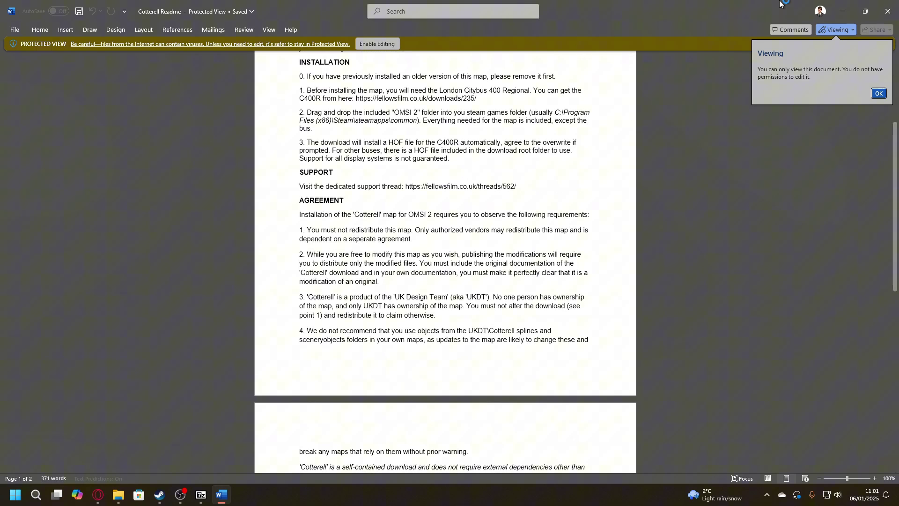
{"action": "left_click", "coordinate": [888, 11]}
- Open the archive's OMSI 2 folder and place the game's OMSI 2 folder window beside it
{"action": "double_click", "coordinate": [684, 117]}
{"action": "left_click_drag", "start_coordinate": [750, 228], "coordinate": [726, 199]}
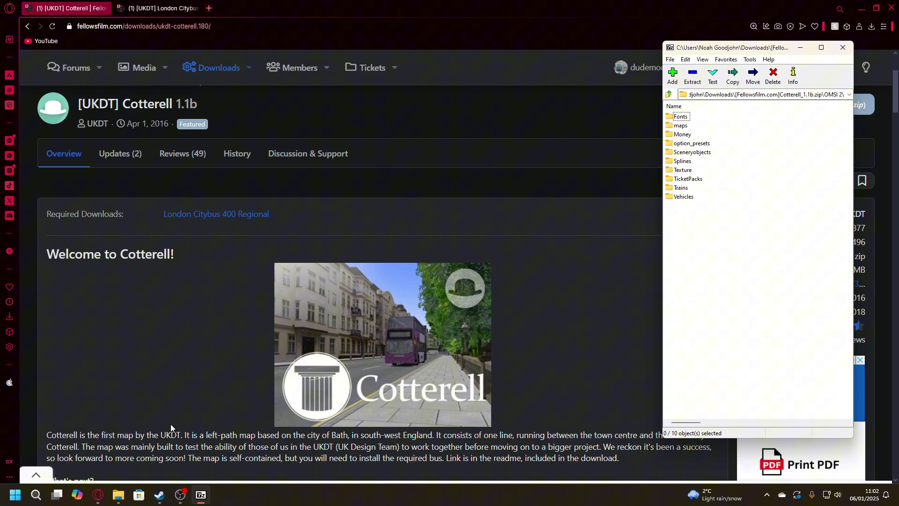
{"action": "mouse_move", "coordinate": [119, 495]}
{"action": "left_click", "coordinate": [119, 447]}
{"action": "left_click_drag", "start_coordinate": [371, 54], "coordinate": [248, 49]}
- Compare the folders inside the archive with the matching folders in the game's OMSI 2 directory
{"action": "scroll", "coordinate": [233, 167], "scroll_direction": "down", "scroll_amount": 5}
{"action": "scroll", "coordinate": [235, 225], "scroll_direction": "up", "scroll_amount": 5}
{"action": "left_click_drag", "start_coordinate": [680, 219], "coordinate": [693, 219]}
{"action": "left_click_drag", "start_coordinate": [765, 273], "coordinate": [677, 120]}
{"action": "left_click_drag", "start_coordinate": [648, 186], "coordinate": [723, 224]}
{"action": "left_click_drag", "start_coordinate": [783, 237], "coordinate": [719, 176]}
{"action": "scroll", "coordinate": [252, 201], "scroll_direction": "down", "scroll_amount": 8}
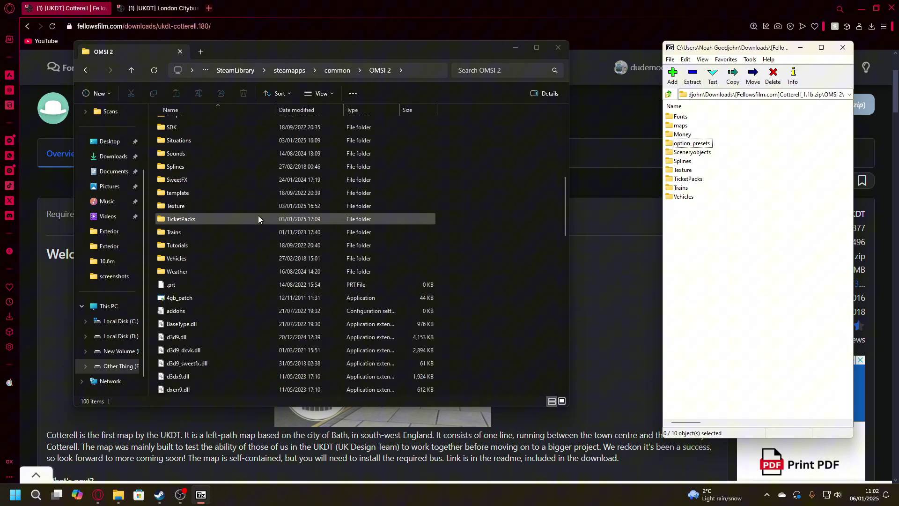
{"action": "left_click", "coordinate": [687, 197]}
{"action": "left_click", "coordinate": [683, 189]}
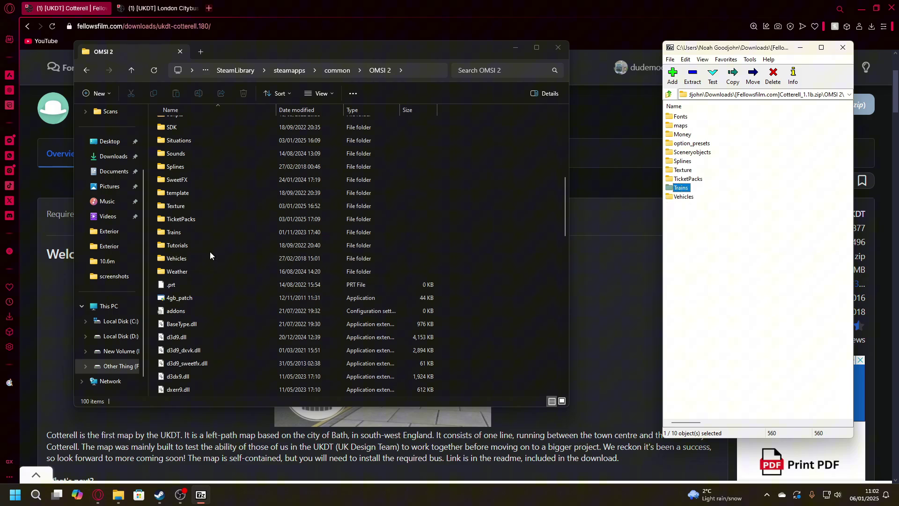
{"action": "left_click", "coordinate": [686, 179]}
- Copy all ten folders from the archive's OMSI 2 folder into the game's OMSI 2 root folder
{"action": "left_click", "coordinate": [669, 94]}
{"action": "scroll", "coordinate": [231, 250], "scroll_direction": "up", "scroll_amount": 3}
{"action": "scroll", "coordinate": [231, 247], "scroll_direction": "up", "scroll_amount": 1}
{"action": "double_click", "coordinate": [684, 117]}
{"action": "scroll", "coordinate": [374, 340], "scroll_direction": "up", "scroll_amount": 4}
{"action": "left_click_drag", "start_coordinate": [779, 233], "coordinate": [667, 112]}
{"action": "left_click_drag", "start_coordinate": [659, 164], "coordinate": [494, 205]}
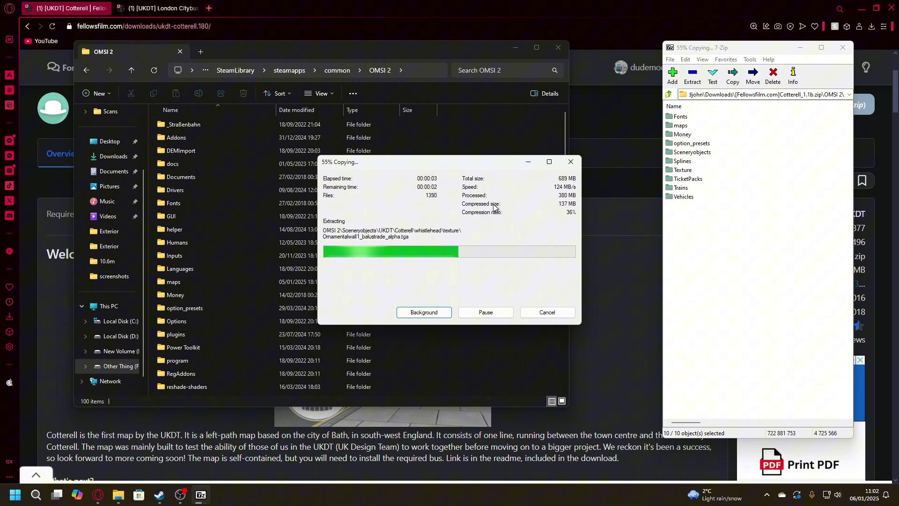
{"action": "left_click_drag", "start_coordinate": [200, 126], "coordinate": [283, 151]}
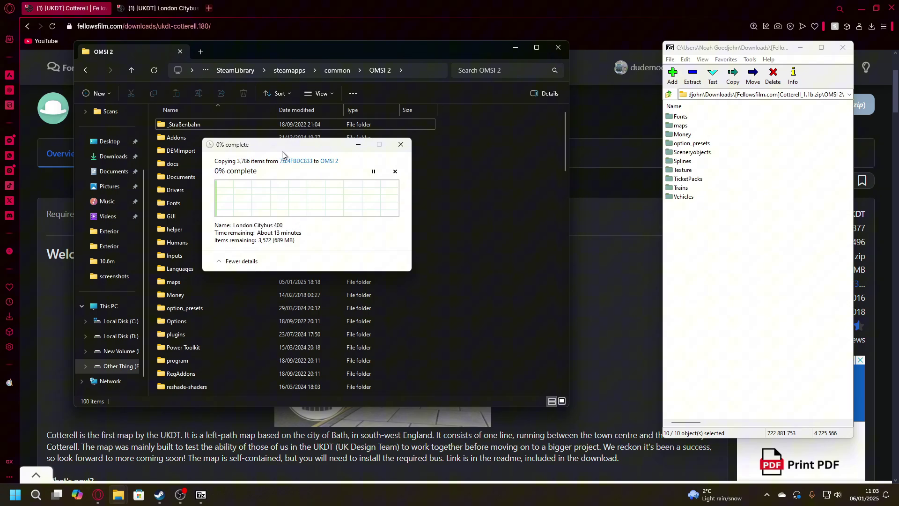
{"action": "left_click", "coordinate": [292, 195]}
- Inspect the Cotterell folder inside the game's maps folder, and return to the OMSI 2 root with the archive closed
{"action": "scroll", "coordinate": [501, 261], "scroll_direction": "down", "scroll_amount": 6}
{"action": "scroll", "coordinate": [492, 290], "scroll_direction": "up", "scroll_amount": 3}
{"action": "double_click", "coordinate": [223, 161]}
{"action": "double_click", "coordinate": [177, 216]}
{"action": "scroll", "coordinate": [197, 206], "scroll_direction": "down", "scroll_amount": 5}
{"action": "scroll", "coordinate": [225, 188], "scroll_direction": "up", "scroll_amount": 2}
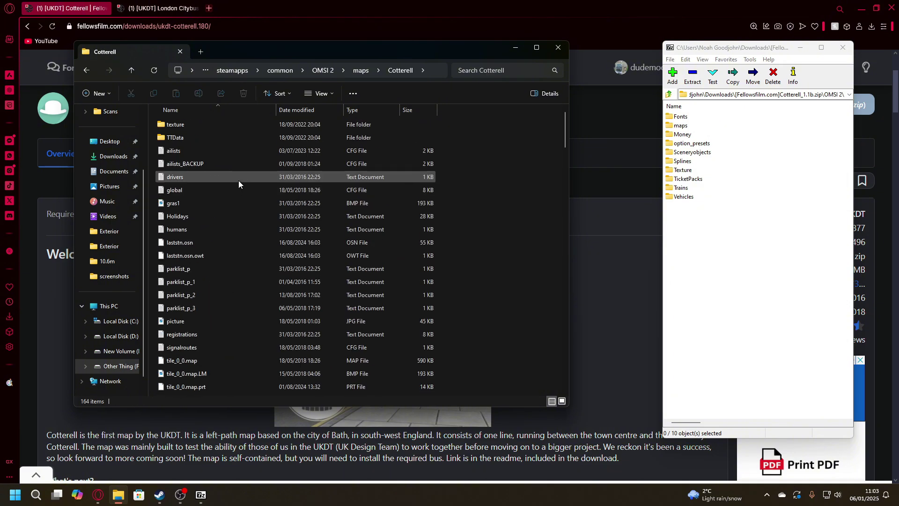
{"action": "left_click", "coordinate": [321, 70]}
{"action": "left_click", "coordinate": [842, 48]}
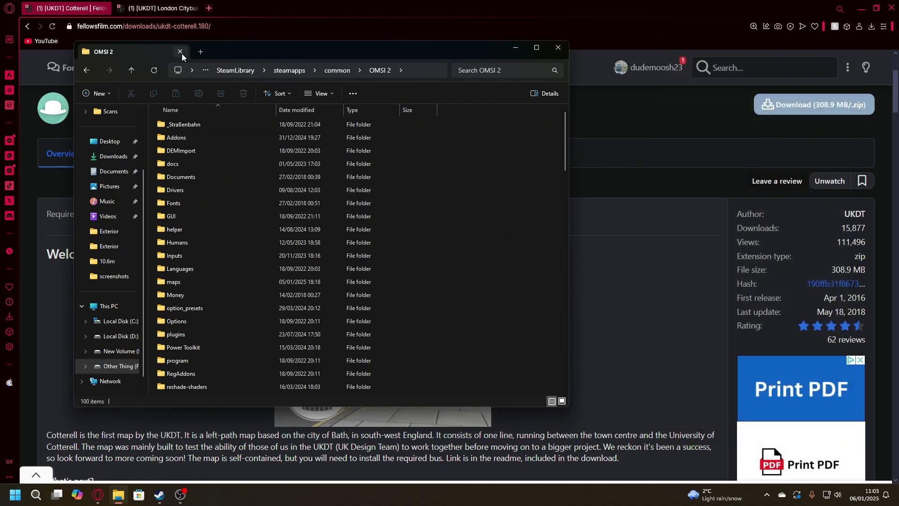
- Review the [UKDT] London Citybus 400R page in its open tab and download the 139.7 MB zip file
{"action": "left_click", "coordinate": [156, 9]}
{"action": "scroll", "coordinate": [134, 239], "scroll_direction": "down", "scroll_amount": 5}
{"action": "scroll", "coordinate": [134, 239], "scroll_direction": "down", "scroll_amount": 2}
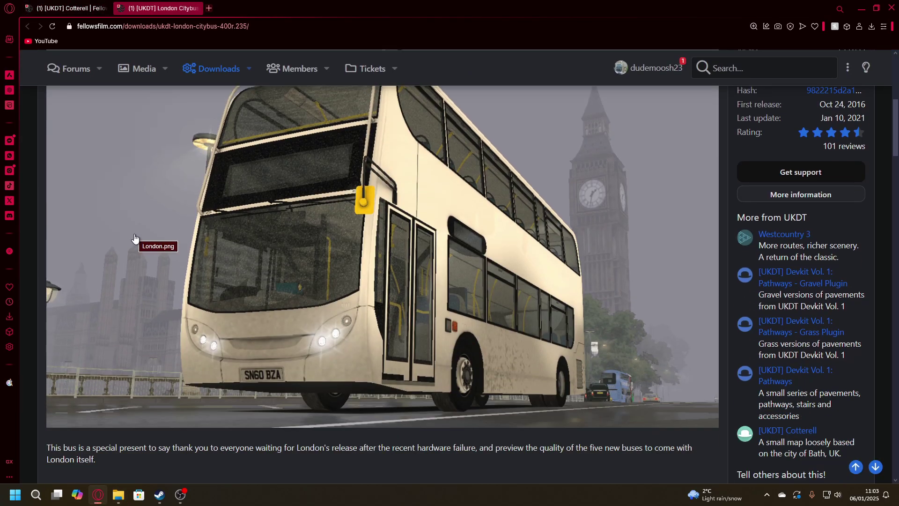
{"action": "scroll", "coordinate": [139, 243], "scroll_direction": "down", "scroll_amount": 15}
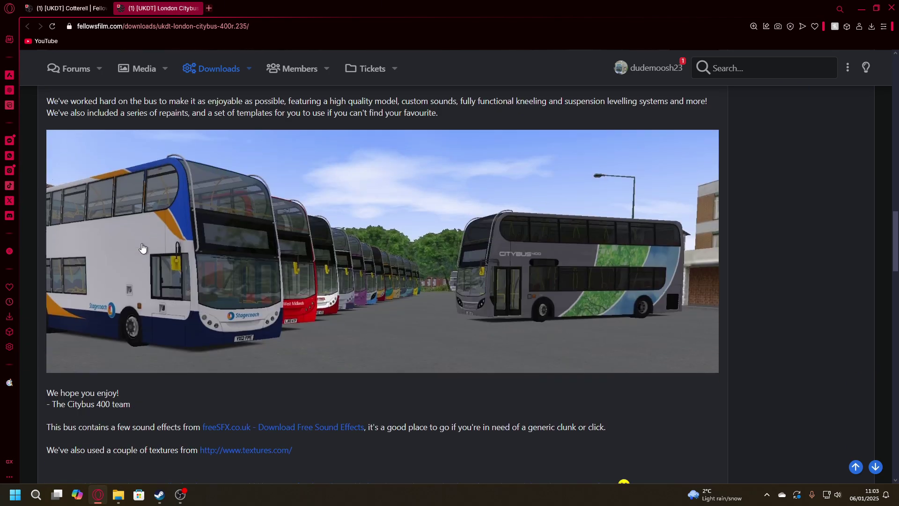
{"action": "scroll", "coordinate": [143, 245], "scroll_direction": "up", "scroll_amount": 20}
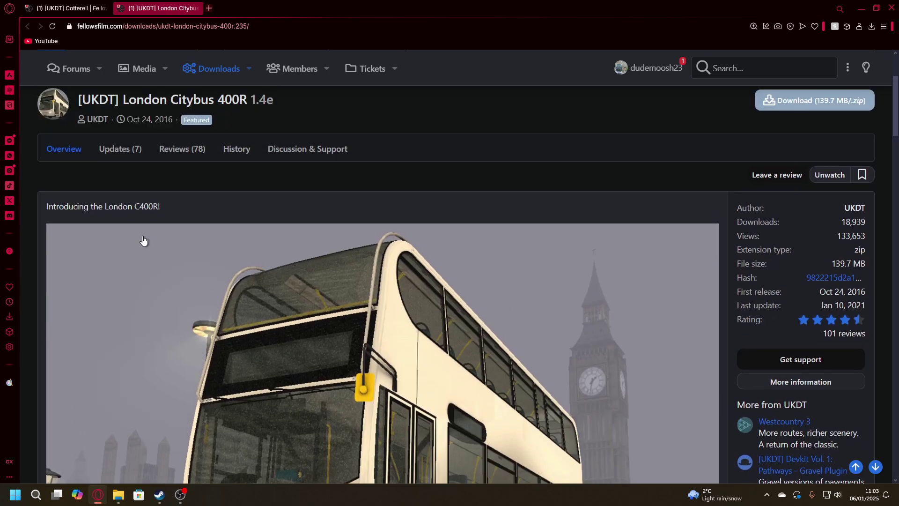
{"action": "scroll", "coordinate": [143, 241], "scroll_direction": "up", "scroll_amount": 2}
{"action": "left_click", "coordinate": [828, 242]}
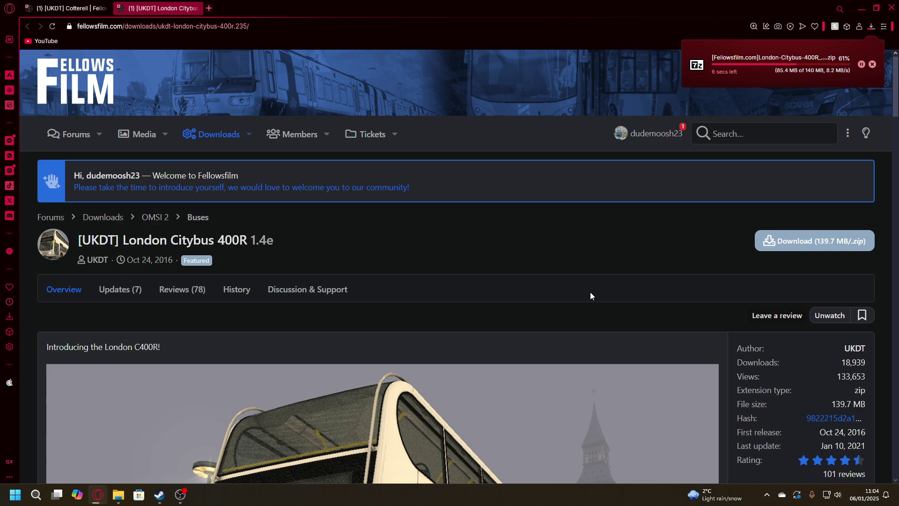
- Open the downloaded London Citybus 400R archive and copy its Fonts and Vehicles folders into the game's OMSI 2 root folder
{"action": "left_click", "coordinate": [745, 64]}
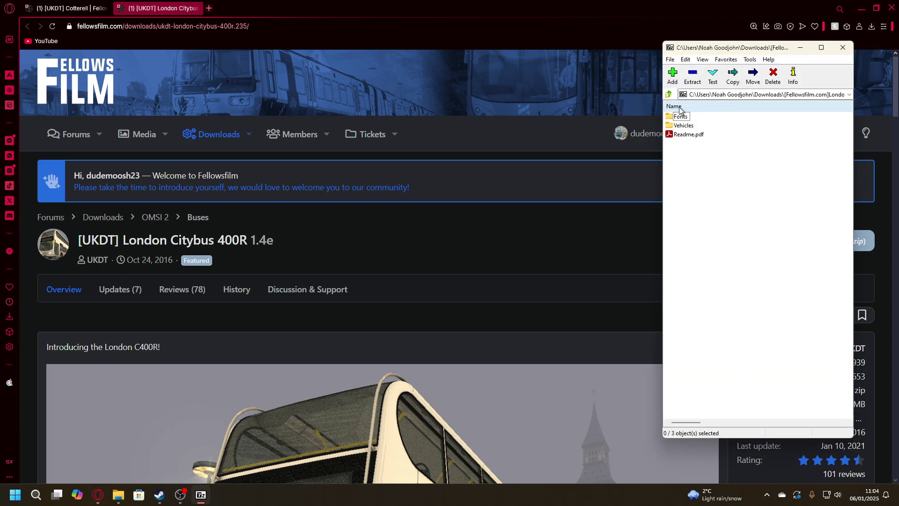
{"action": "left_click", "coordinate": [118, 495]}
{"action": "scroll", "coordinate": [187, 281], "scroll_direction": "down", "scroll_amount": 7}
{"action": "scroll", "coordinate": [183, 267], "scroll_direction": "up", "scroll_amount": 5}
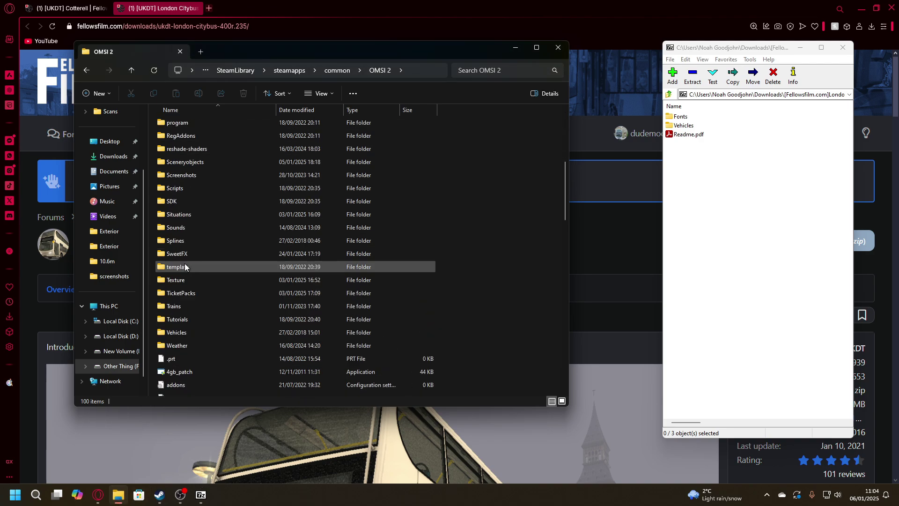
{"action": "left_click_drag", "start_coordinate": [712, 134], "coordinate": [678, 122]}
{"action": "left_click_drag", "start_coordinate": [532, 186], "coordinate": [528, 186]}
{"action": "left_click", "coordinate": [452, 174]}
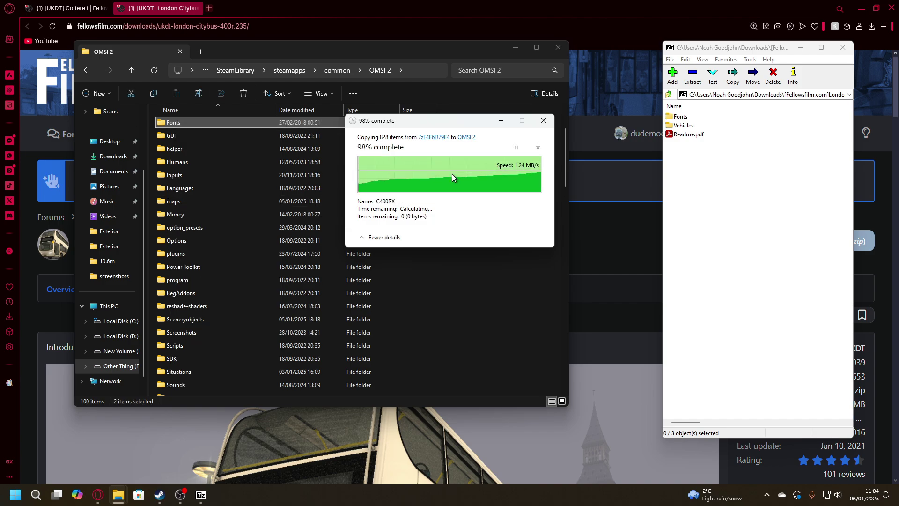
- Open Readme.pdf from the archive, accept the Acrobat Reader licence agreement, and look through the Citybus 400R quick start guide
{"action": "left_click", "coordinate": [717, 178]}
{"action": "left_click", "coordinate": [689, 134]}
{"action": "double_click", "coordinate": [696, 134]}
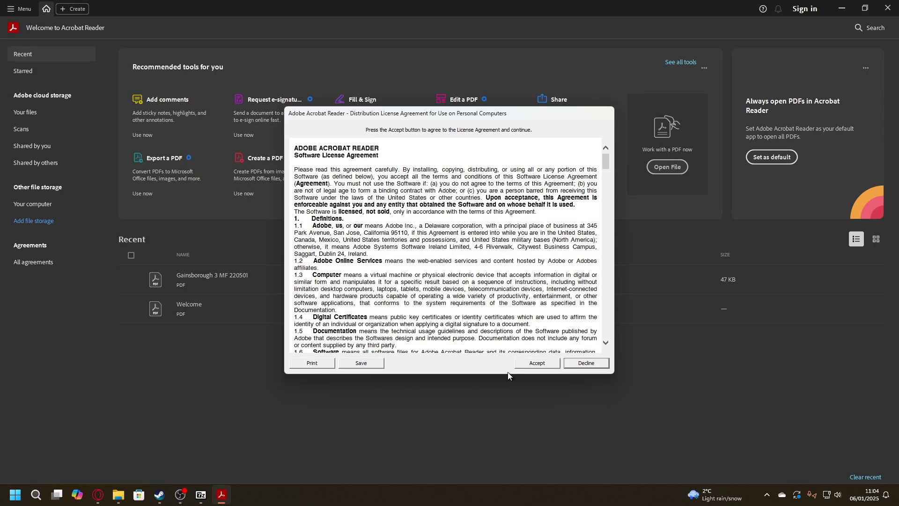
{"action": "left_click", "coordinate": [530, 365]}
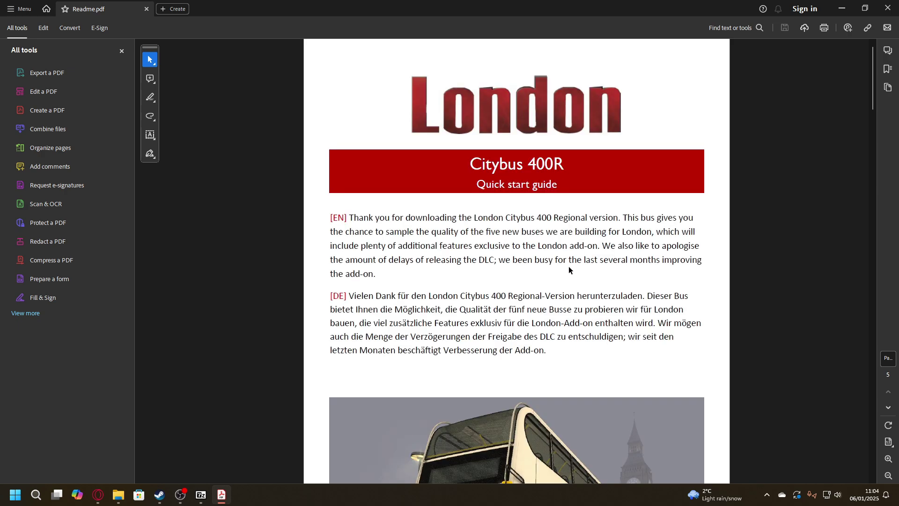
{"action": "scroll", "coordinate": [568, 270], "scroll_direction": "down", "scroll_amount": 2}
{"action": "scroll", "coordinate": [539, 260], "scroll_direction": "down", "scroll_amount": 15}
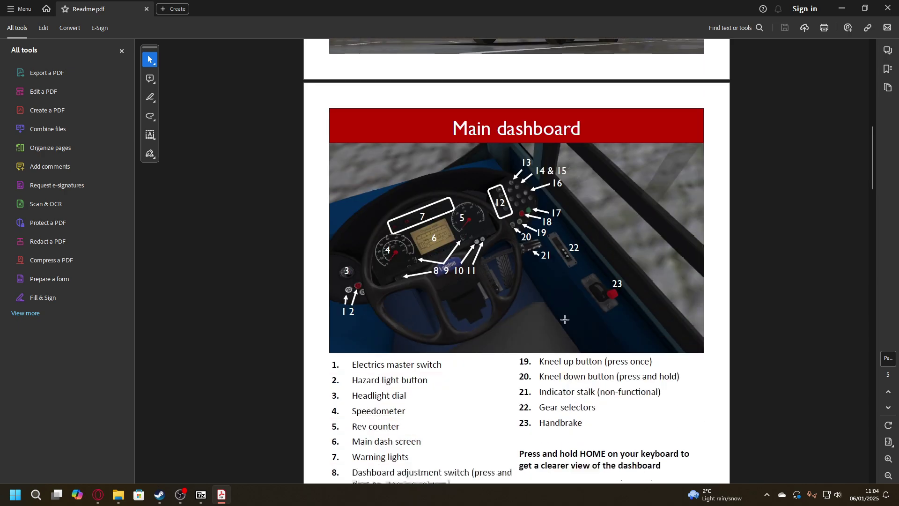
{"action": "scroll", "coordinate": [565, 319], "scroll_direction": "down", "scroll_amount": 18}
- Close the quick start guide, the archive and the OMSI 2 folder, and put the browser out of the way
{"action": "left_click", "coordinate": [888, 8]}
{"action": "left_click", "coordinate": [843, 47]}
{"action": "left_click", "coordinate": [559, 49]}
{"action": "left_click", "coordinate": [861, 8]}
- Switch to Steam and launch OMSI 2
{"action": "left_click", "coordinate": [160, 495]}
{"action": "left_click", "coordinate": [192, 202]}
{"action": "left_click", "coordinate": [478, 326]}
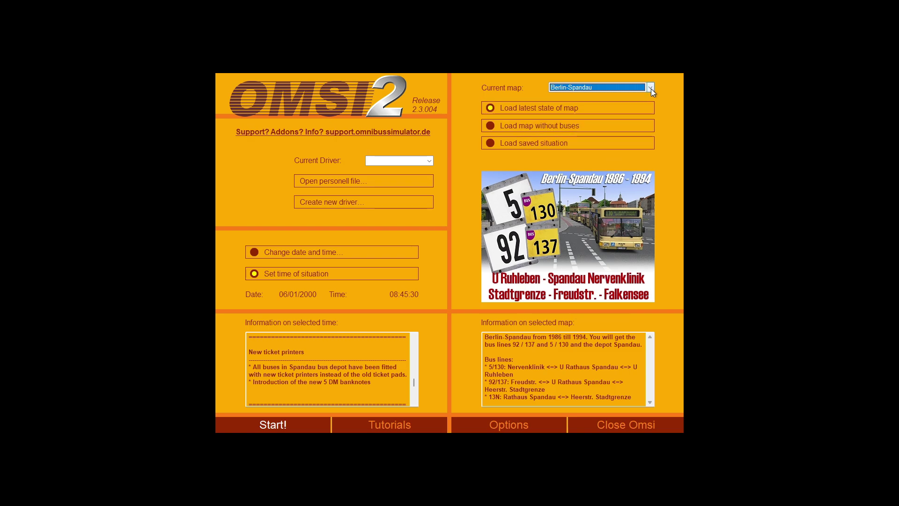
- Select Cotterell v1.1 as the current map and set it to load without buses
{"action": "left_click", "coordinate": [601, 88]}
{"action": "scroll", "coordinate": [592, 124], "scroll_direction": "down", "scroll_amount": 1}
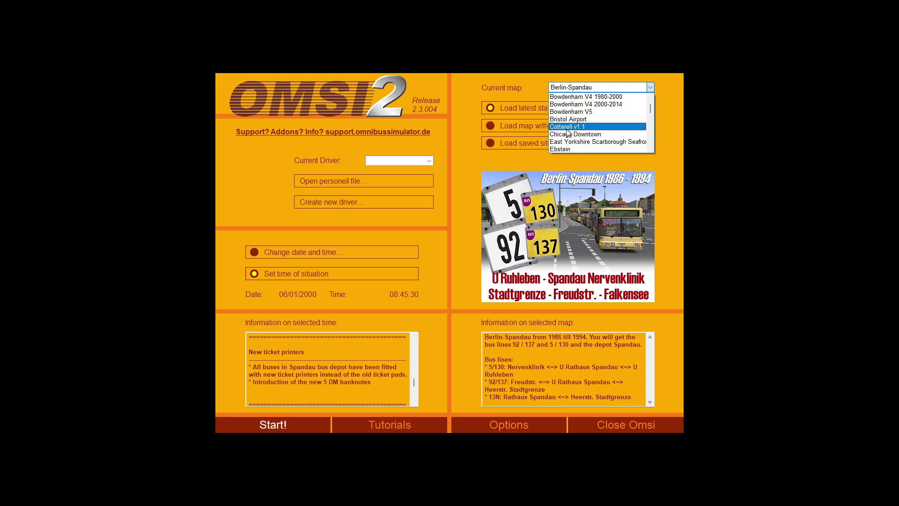
{"action": "left_click", "coordinate": [577, 88]}
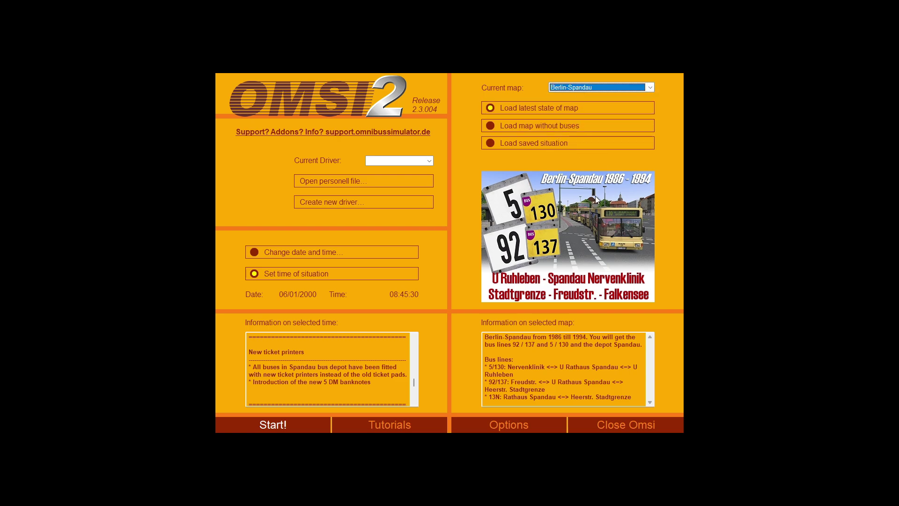
{"action": "left_click", "coordinate": [491, 129]}
{"action": "left_click", "coordinate": [650, 86]}
{"action": "left_click", "coordinate": [566, 142]}
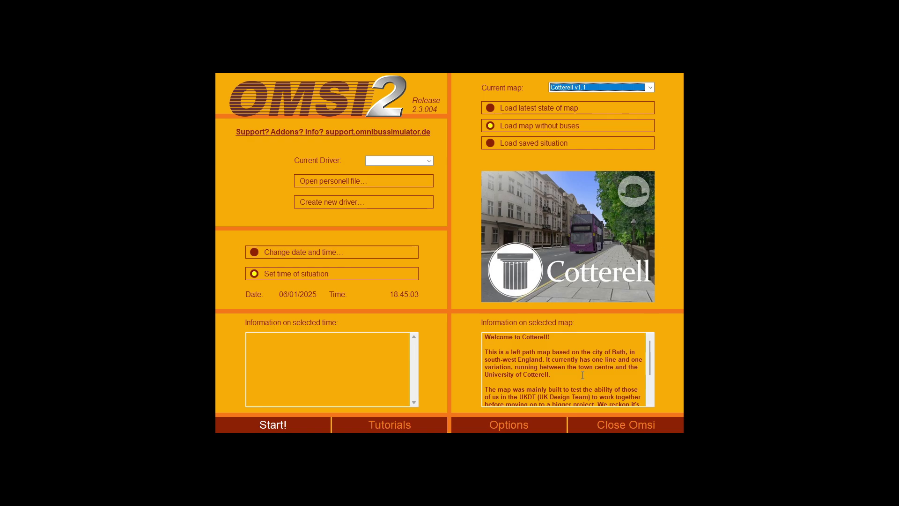
- Change the starting hour to 10 for the Cotterell map and start the simulation
{"action": "left_click", "coordinate": [367, 253]}
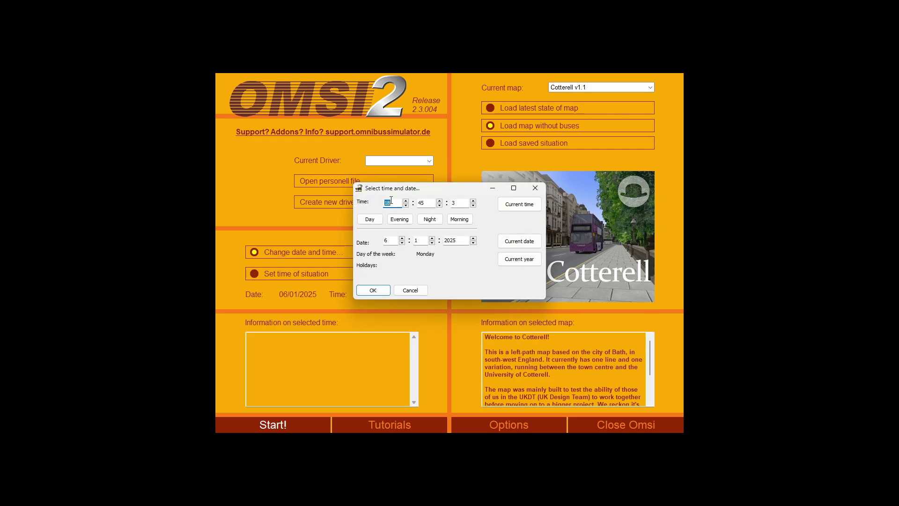
{"action": "left_click", "coordinate": [374, 291]}
{"action": "left_click", "coordinate": [296, 425]}
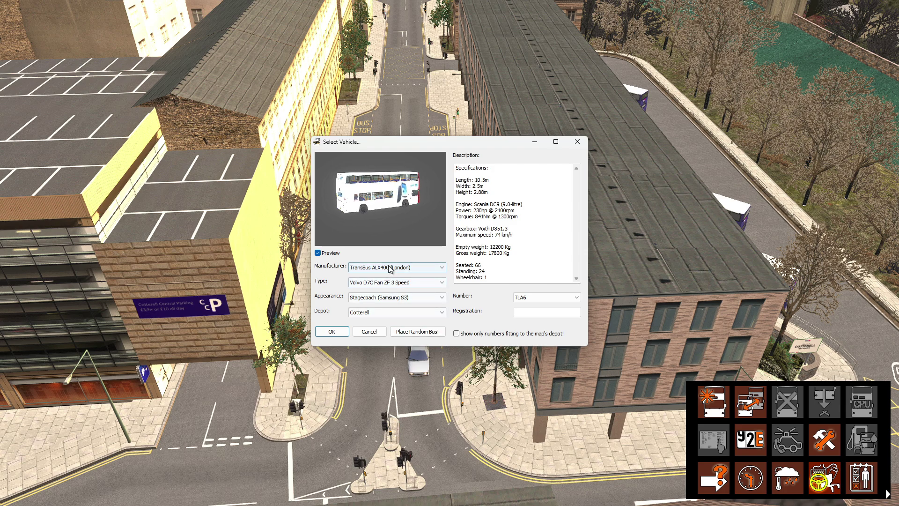
- Choose London Citybus as the vehicle manufacturer and select a C400R variant as the bus type
{"action": "left_click", "coordinate": [388, 268]}
{"action": "scroll", "coordinate": [380, 296], "scroll_direction": "up", "scroll_amount": 4}
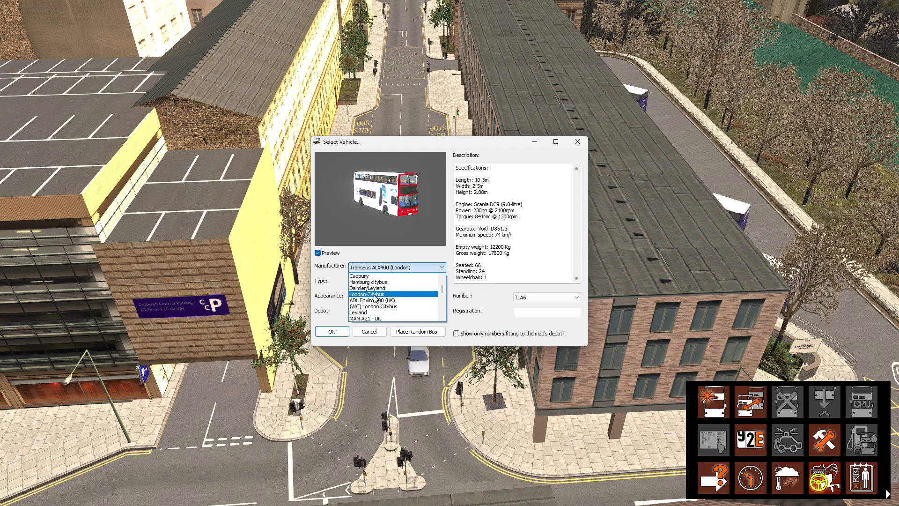
{"action": "left_click", "coordinate": [375, 295]}
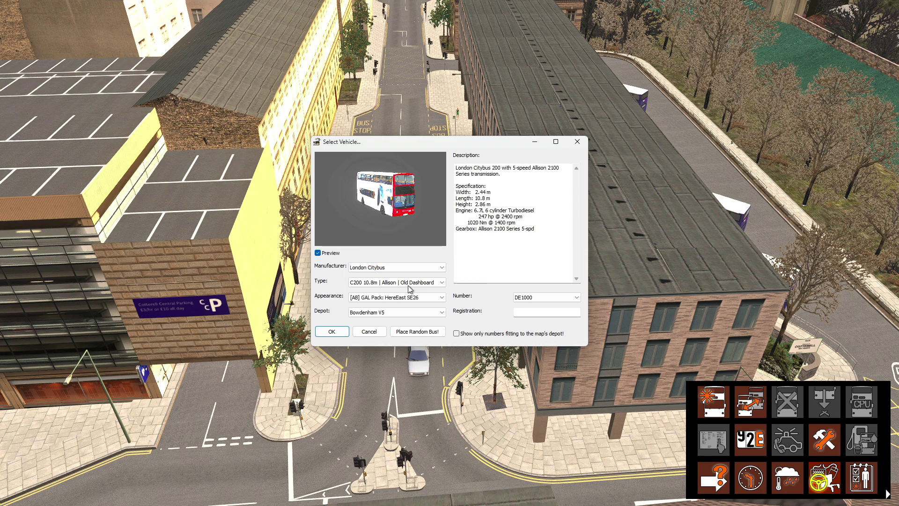
{"action": "left_click", "coordinate": [374, 285]}
{"action": "scroll", "coordinate": [394, 305], "scroll_direction": "down", "scroll_amount": 2}
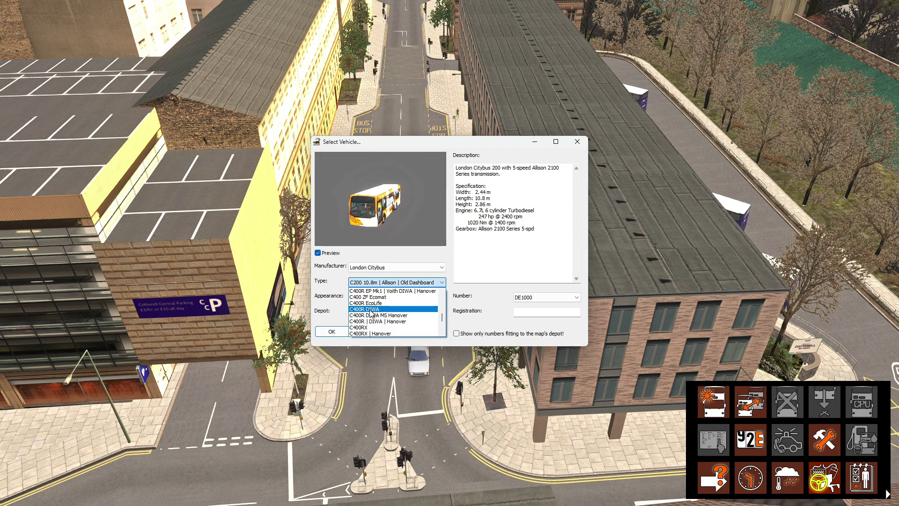
{"action": "scroll", "coordinate": [375, 310], "scroll_direction": "down", "scroll_amount": 1}
{"action": "scroll", "coordinate": [380, 312], "scroll_direction": "down", "scroll_amount": 1}
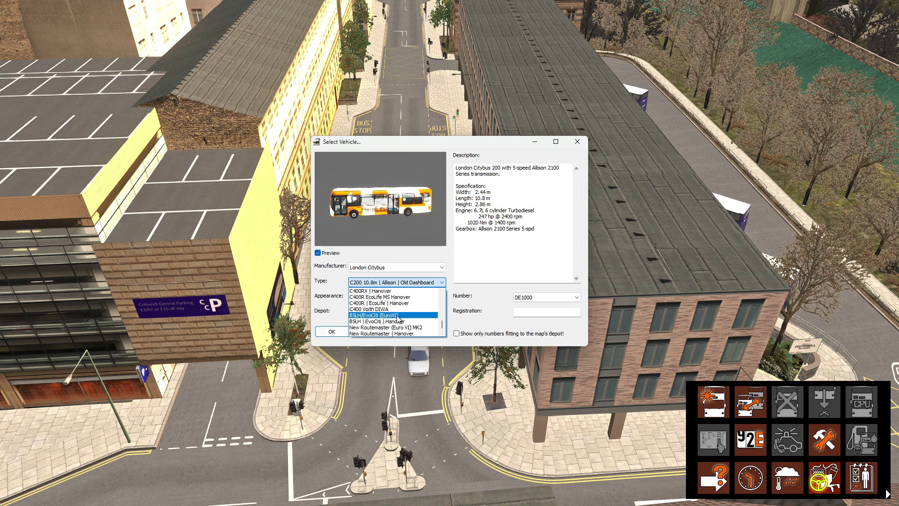
{"action": "scroll", "coordinate": [408, 329], "scroll_direction": "up", "scroll_amount": 2}
{"action": "left_click", "coordinate": [393, 329]}
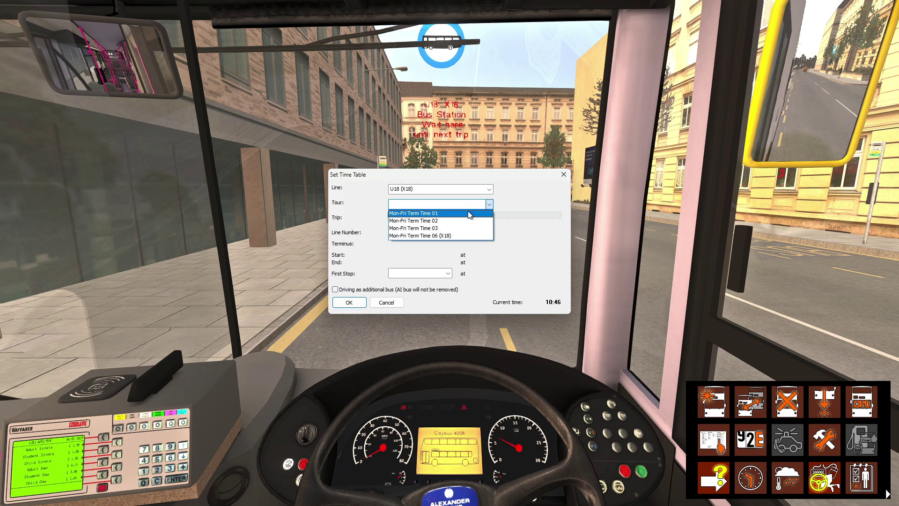
- Assign the Mon-Fri Term Time 01 tour on line U18 (X18) to the bus and apply the timetable
{"action": "left_click", "coordinate": [468, 210]}
{"action": "scroll", "coordinate": [415, 207], "scroll_direction": "down", "scroll_amount": 1}
{"action": "scroll", "coordinate": [414, 207], "scroll_direction": "down", "scroll_amount": 3}
{"action": "left_click", "coordinate": [350, 304]}
- Open the line and destination settings and choose what the bus's destination display shows
{"action": "left_click", "coordinate": [512, 260]}
{"action": "left_click", "coordinate": [753, 448]}
{"action": "left_click", "coordinate": [500, 243]}
{"action": "left_click", "coordinate": [461, 268]}
{"action": "left_click", "coordinate": [463, 231]}
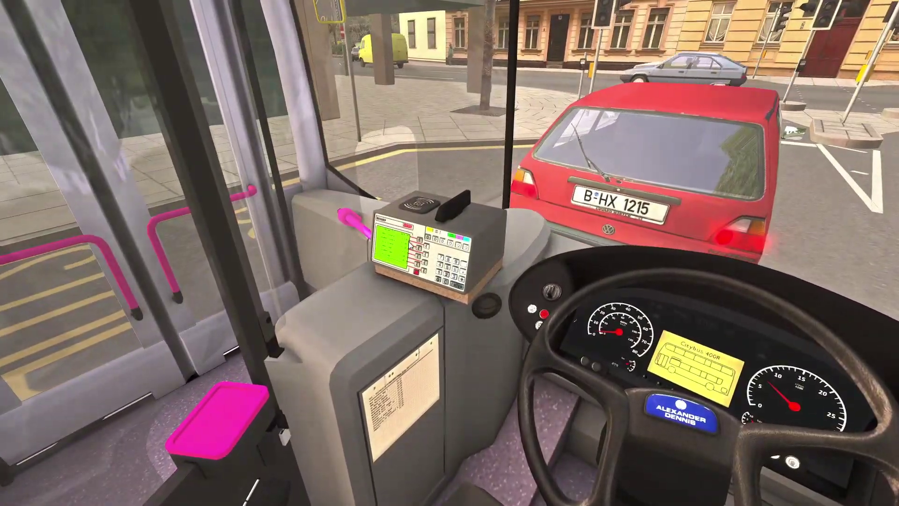
- Examine the Wayfarer ticket machine in the driver's cab up close
{"action": "scroll", "coordinate": [485, 240], "scroll_direction": "up", "scroll_amount": 5}
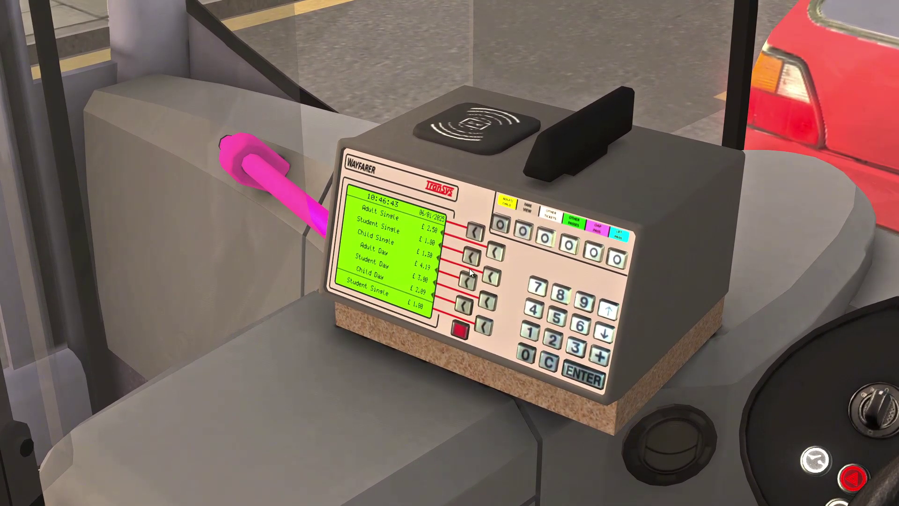